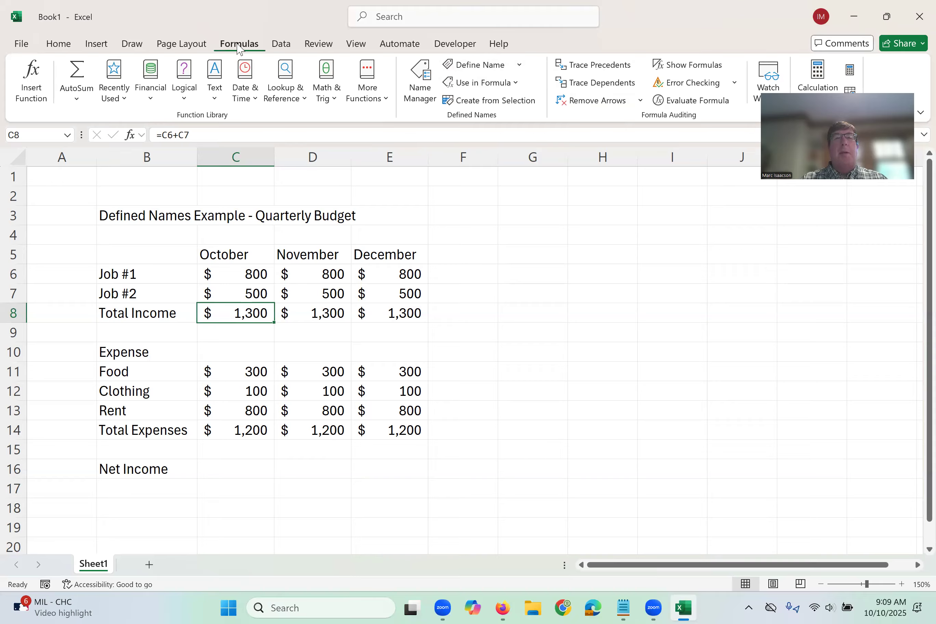
Define the workbook-scoped name Oct_Income for October's total income in cell C8.
{"action": "left_click", "coordinate": [482, 66]}
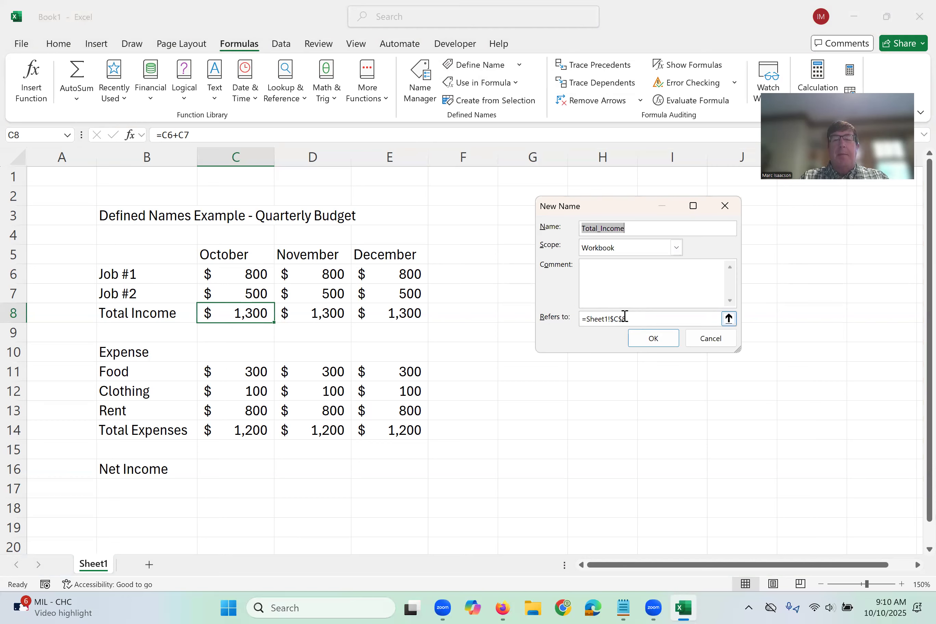
{"action": "type", "text": "Oct"}
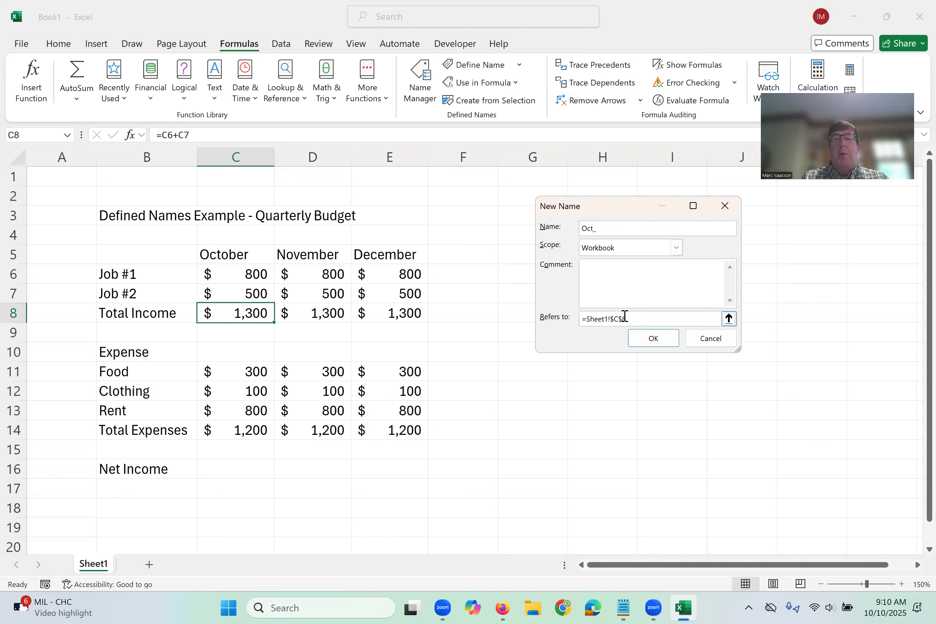
{"action": "type", "text": "_Income"}
{"action": "key", "text": "BackSpace"}
{"action": "key", "text": "BackSpace"}
{"action": "key", "text": "BackSpace"}
{"action": "key", "text": "BackSpace"}
{"action": "key", "text": "BackSpace"}
{"action": "key", "text": "BackSpace"}
{"action": "type", "text": "Income"}
{"action": "left_click", "coordinate": [653, 340]}
Define the workbook-scoped name Nov_Income for November's total income in cell D8.
{"action": "left_click", "coordinate": [309, 312]}
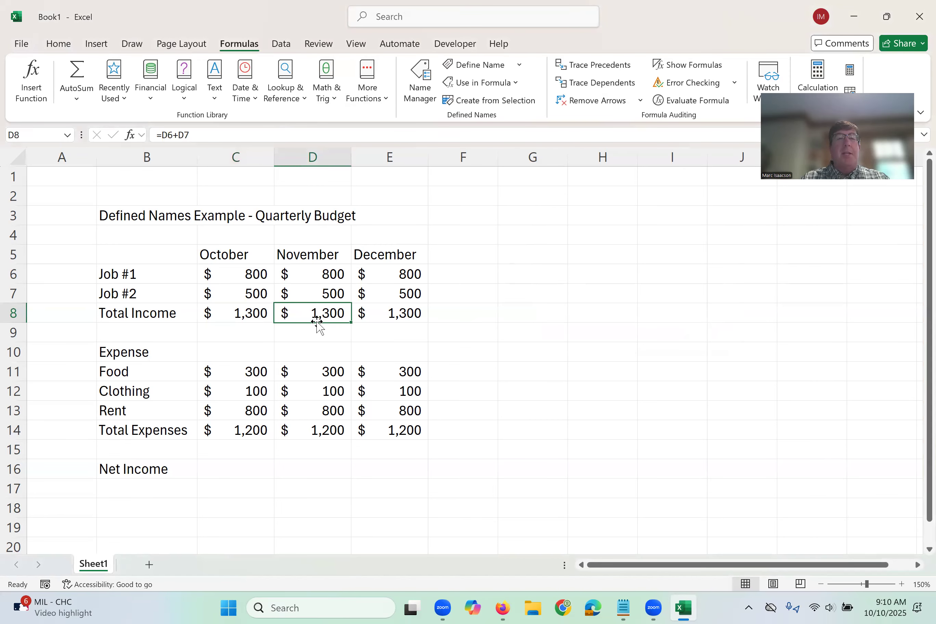
{"action": "left_click", "coordinate": [481, 65]}
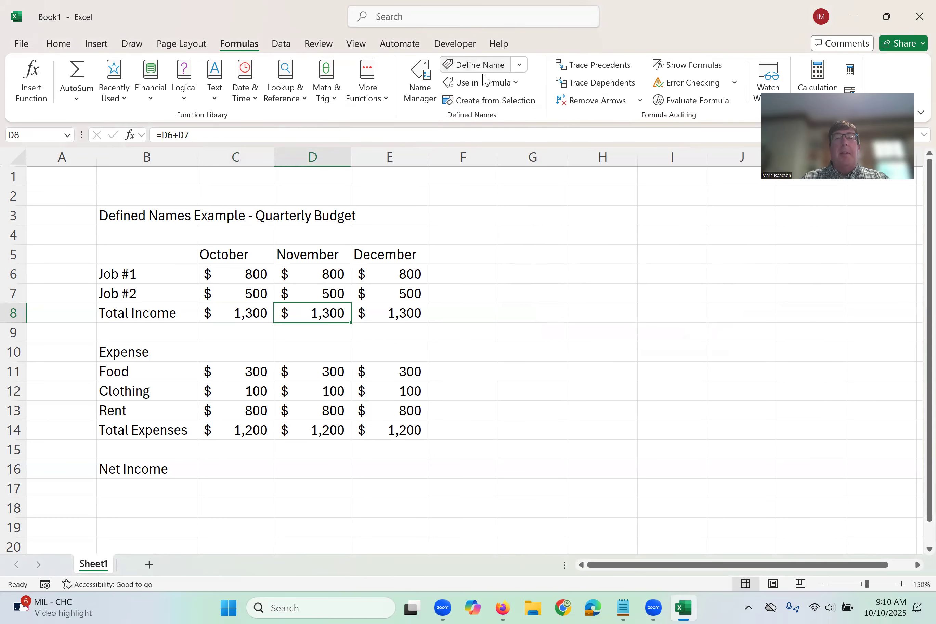
{"action": "type", "text": "Nov_Income"}
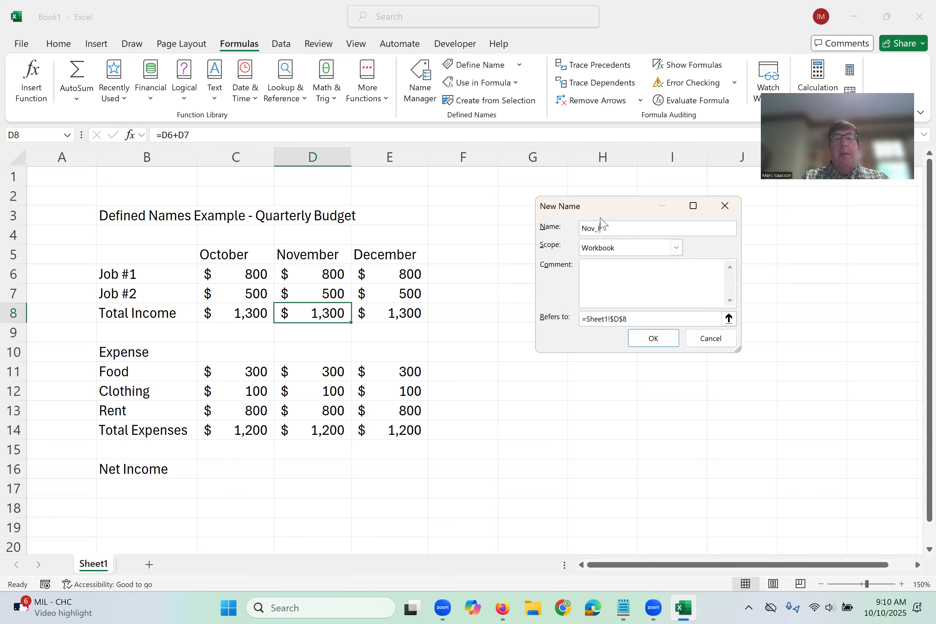
{"action": "left_click", "coordinate": [640, 338]}
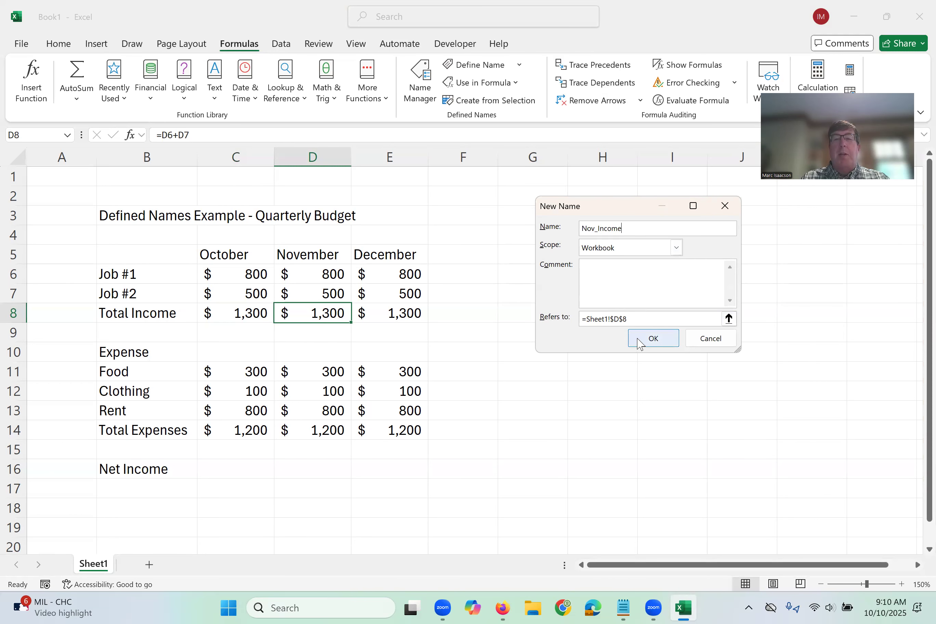
Define the name Dec_Income for December's total income in cell E8 and review the workbook's list of defined names.
{"action": "left_click", "coordinate": [398, 314]}
{"action": "left_click", "coordinate": [487, 66]}
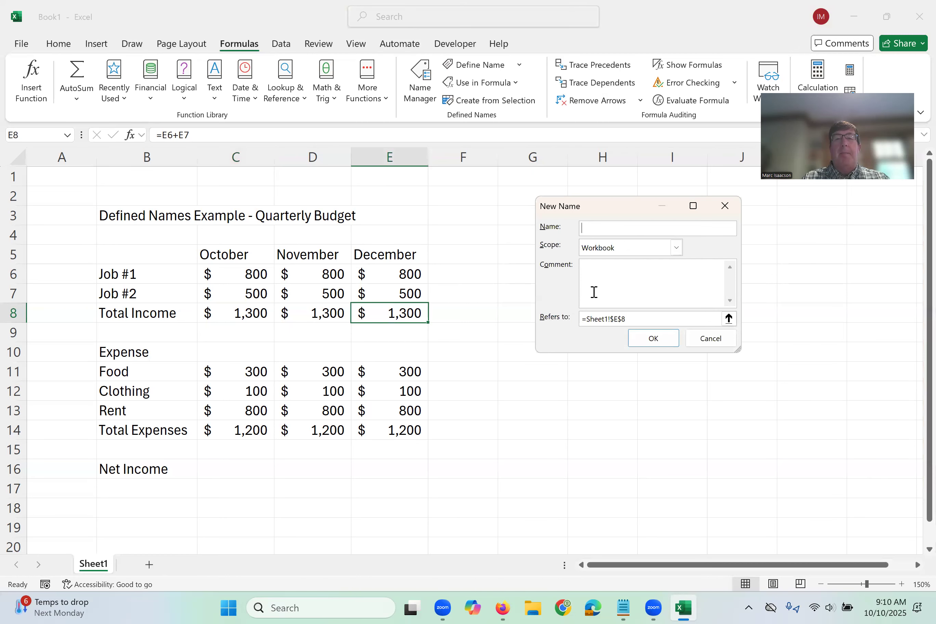
{"action": "type", "text": "DE"}
{"action": "key", "text": "BackSpace"}
{"action": "type", "text": "ec_Income"}
{"action": "left_click", "coordinate": [654, 337]}
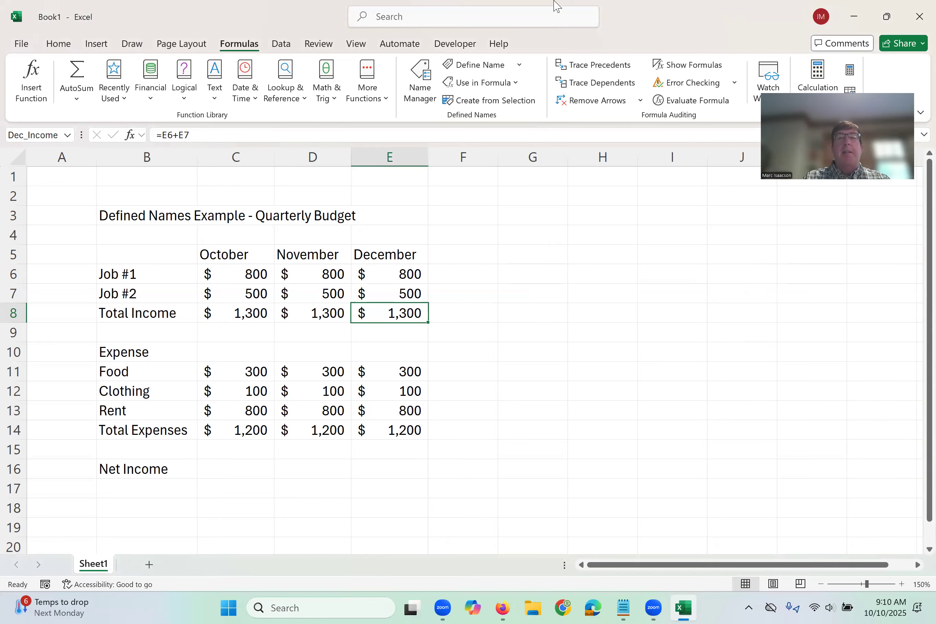
{"action": "left_click", "coordinate": [418, 87]}
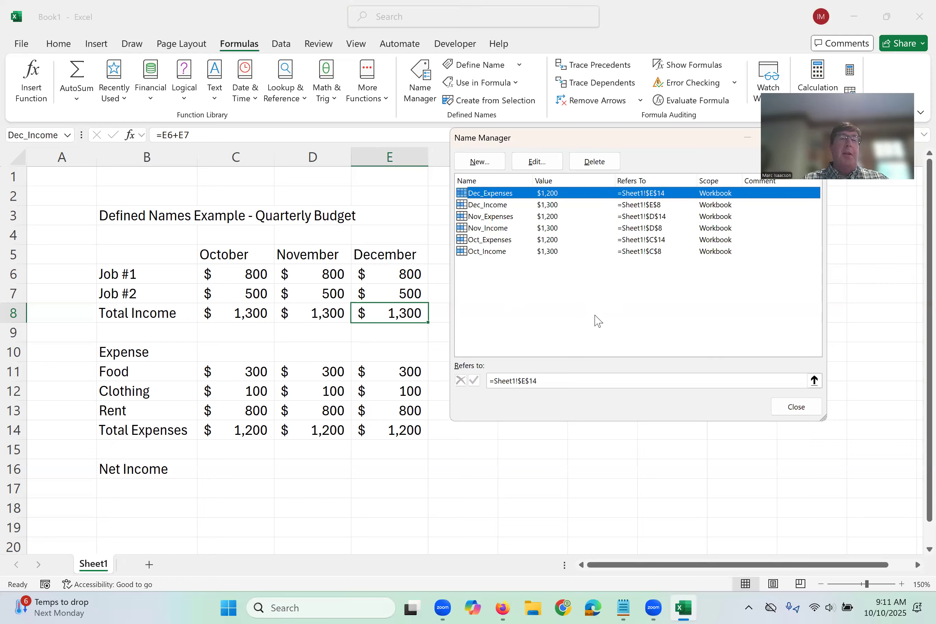
{"action": "left_click", "coordinate": [806, 415]}
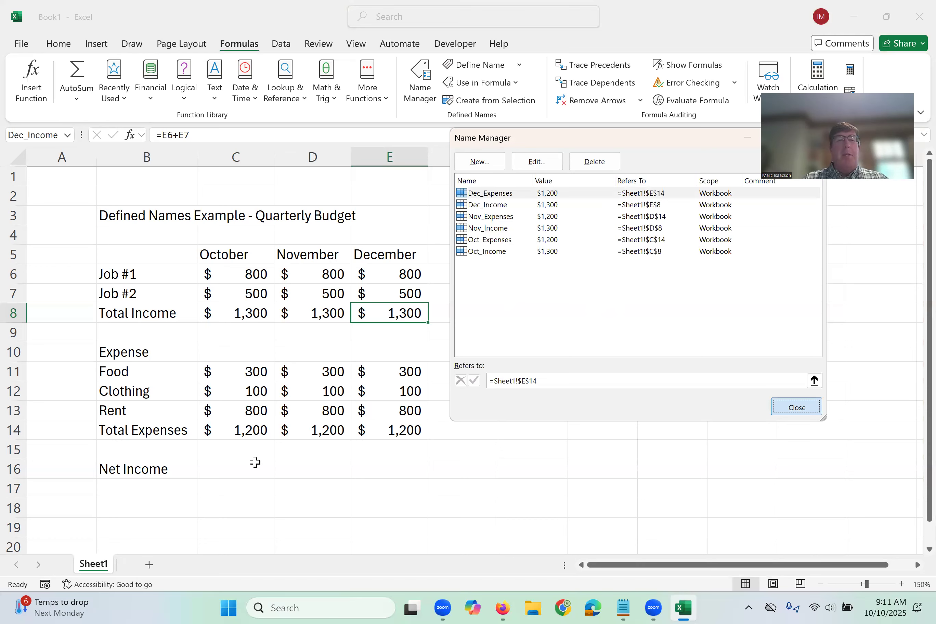
Calculate October's net income in cell C16 with the formula =Oct_Income-Oct_Expenses.
{"action": "left_click", "coordinate": [222, 465]}
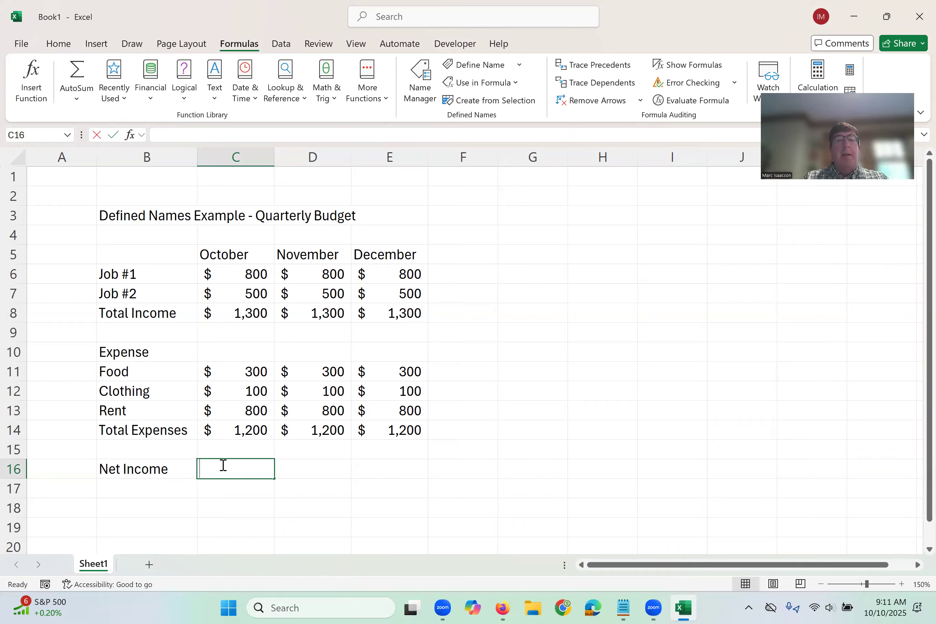
{"action": "type", "text": "="}
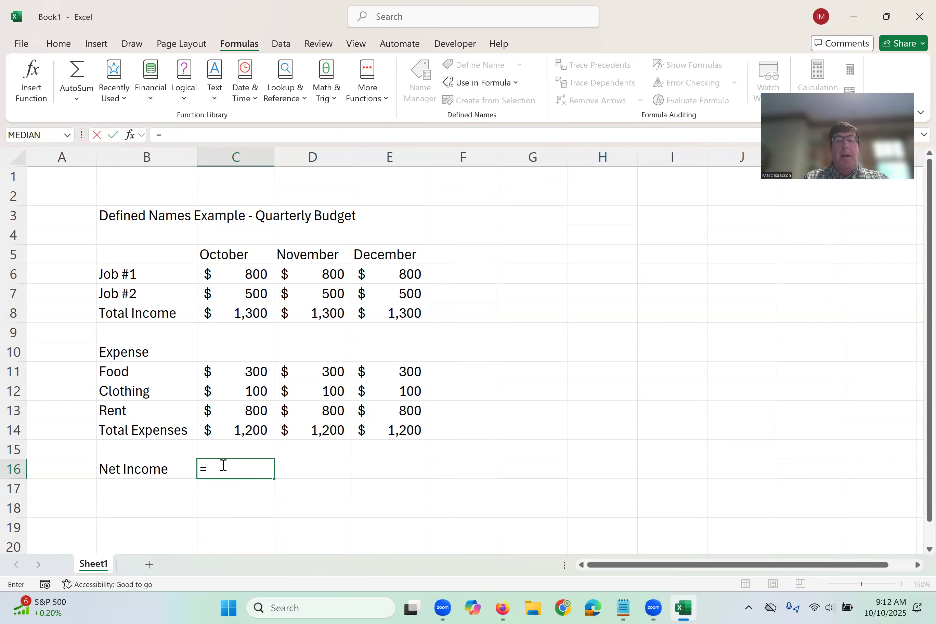
{"action": "left_click", "coordinate": [222, 465]}
{"action": "type", "text": "o"}
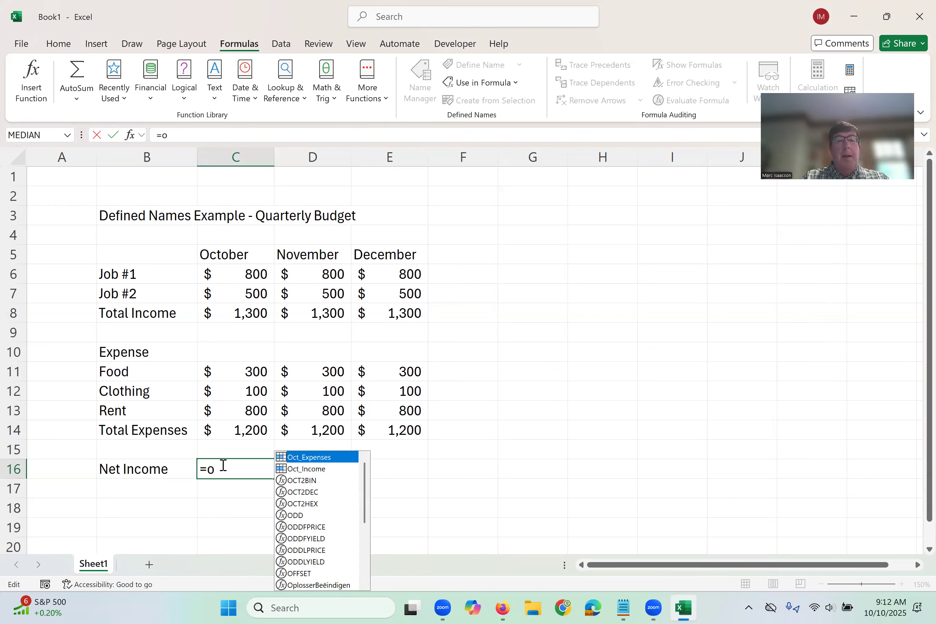
{"action": "type", "text": "c"}
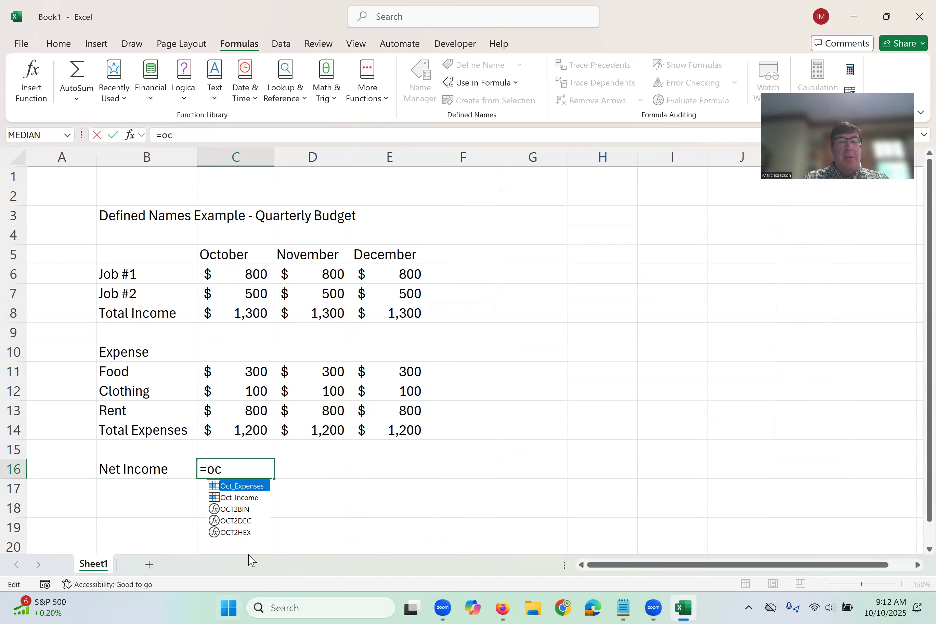
{"action": "double_click", "coordinate": [238, 497]}
{"action": "type", "text": "-oct"}
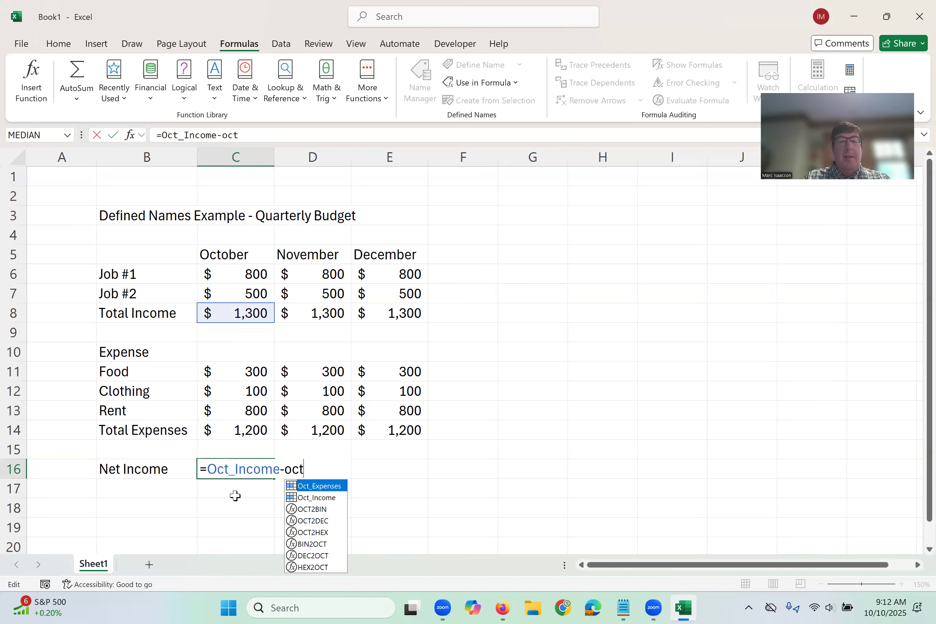
{"action": "double_click", "coordinate": [329, 485]}
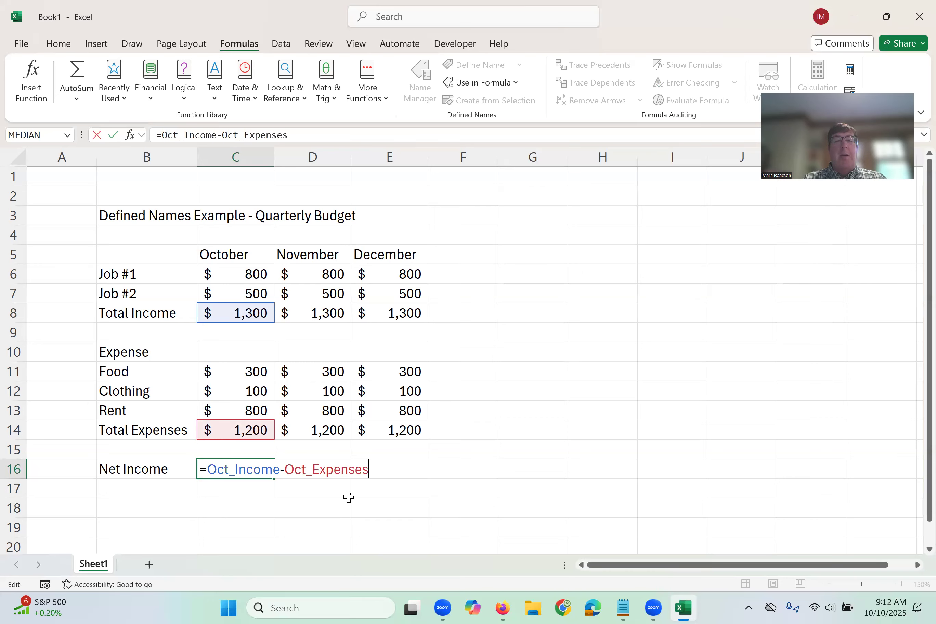
{"action": "key", "text": "Return"}
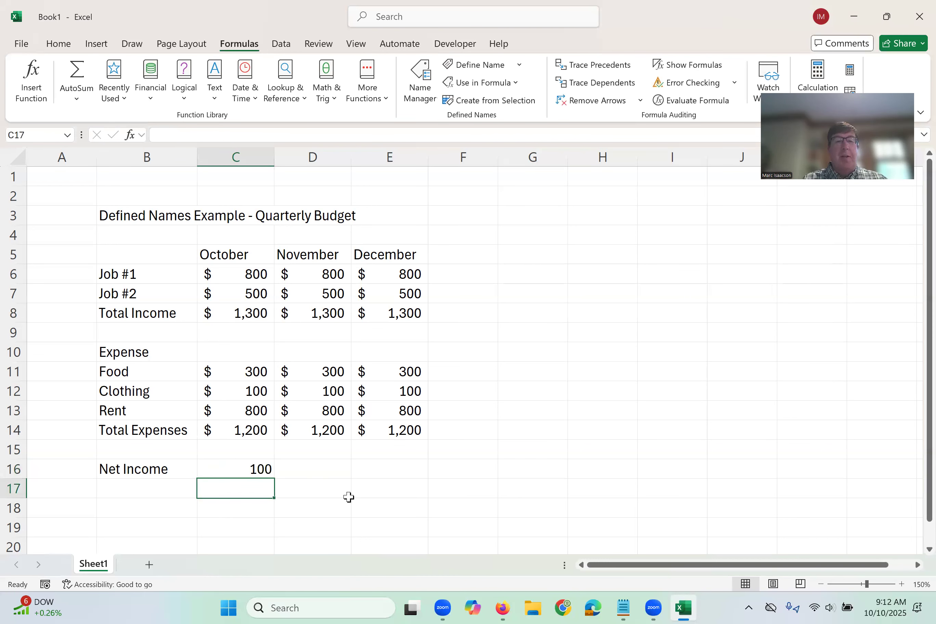
Calculate November's net income in cell D16 with the formula =Nov_Income-Nov_Expenses.
{"action": "left_click", "coordinate": [327, 468]}
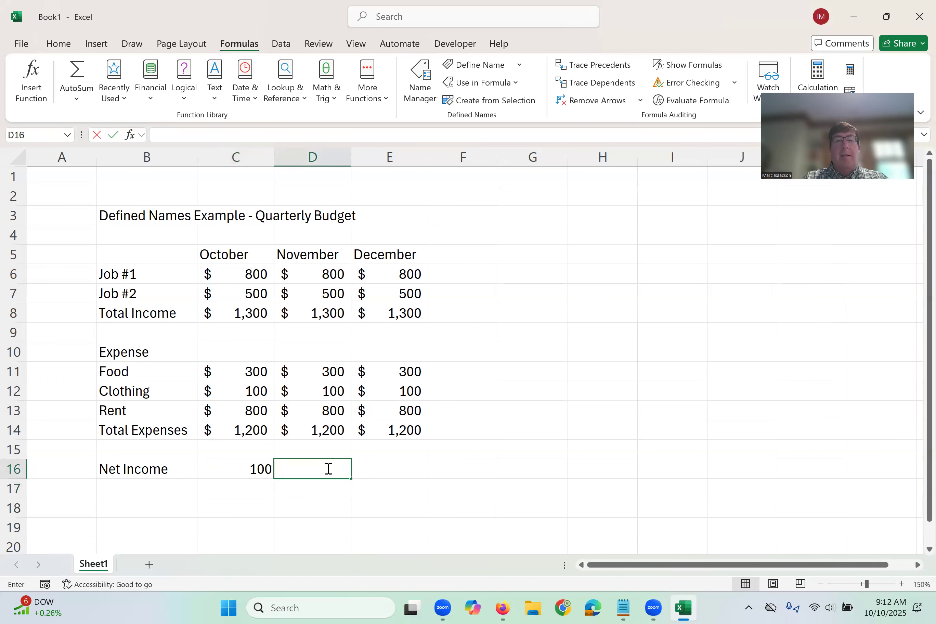
{"action": "type", "text": "="}
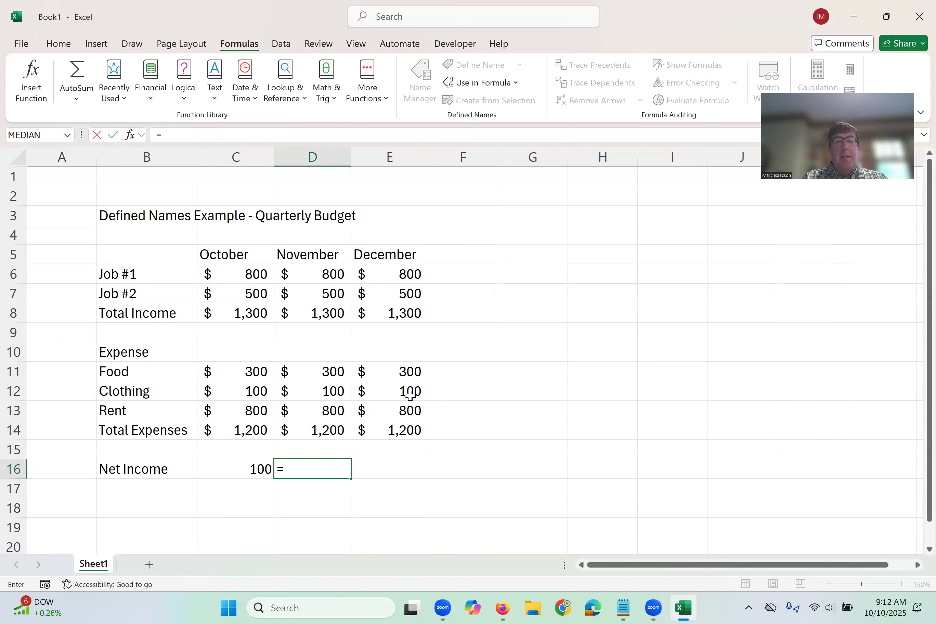
{"action": "type", "text": "nov"}
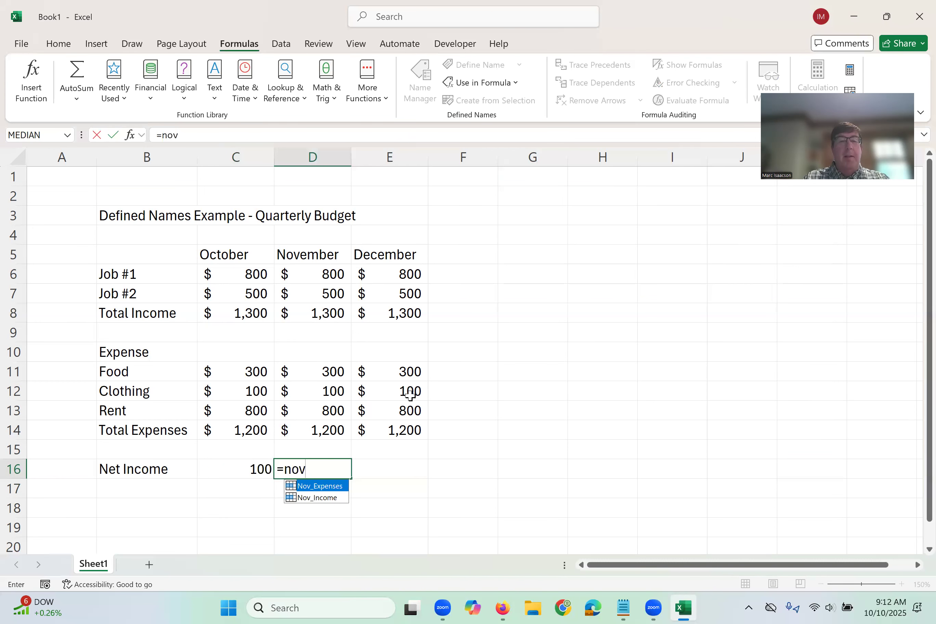
{"action": "double_click", "coordinate": [324, 498]}
{"action": "type", "text": "-nov"}
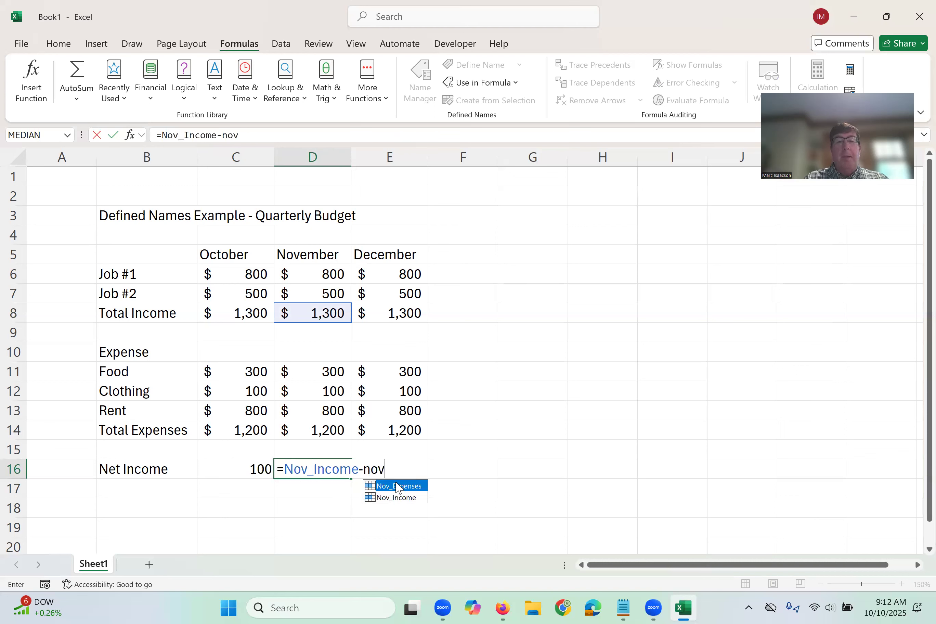
{"action": "double_click", "coordinate": [397, 485]}
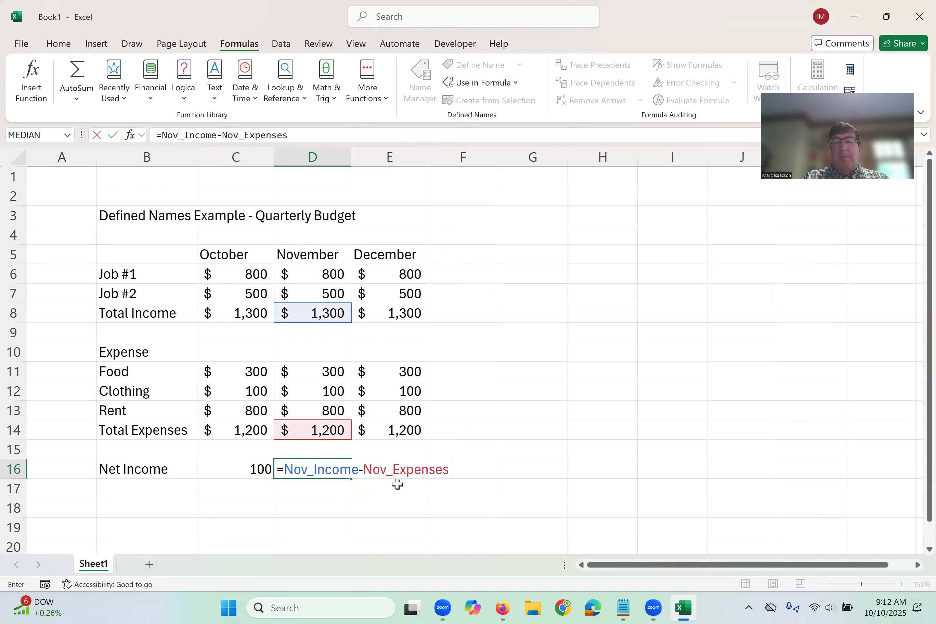
{"action": "key", "text": "Return"}
Calculate December's net income in cell E16 with the formula =Dec_Income-Dec_Expenses.
{"action": "left_click", "coordinate": [382, 469]}
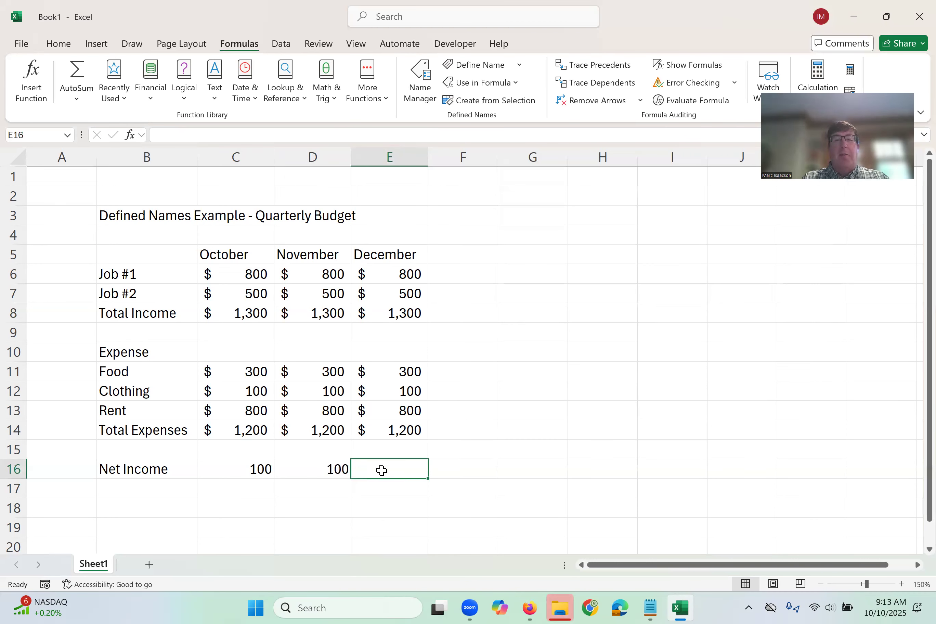
{"action": "type", "text": "="}
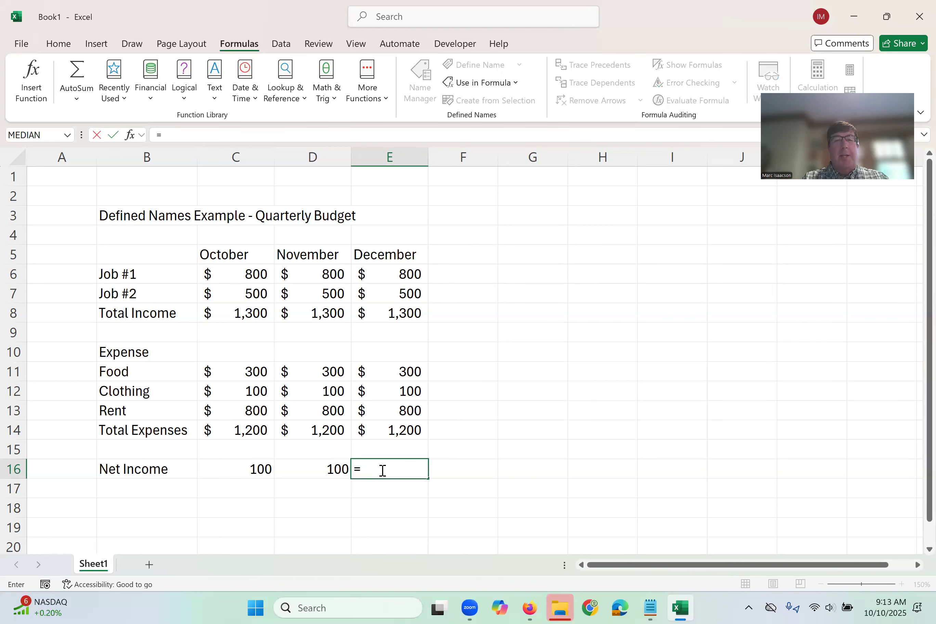
{"action": "type", "text": "dec"}
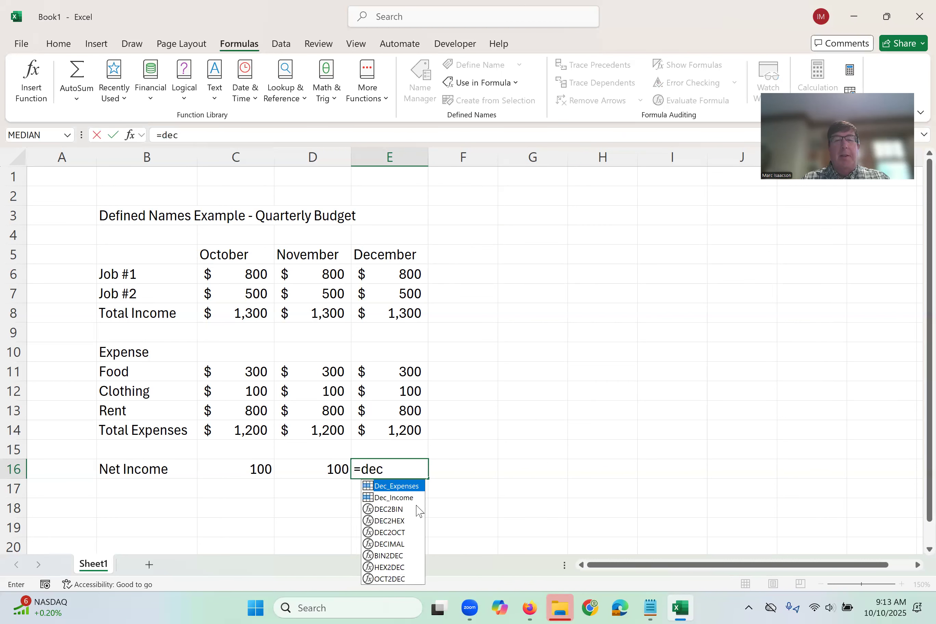
{"action": "left_click", "coordinate": [391, 497]}
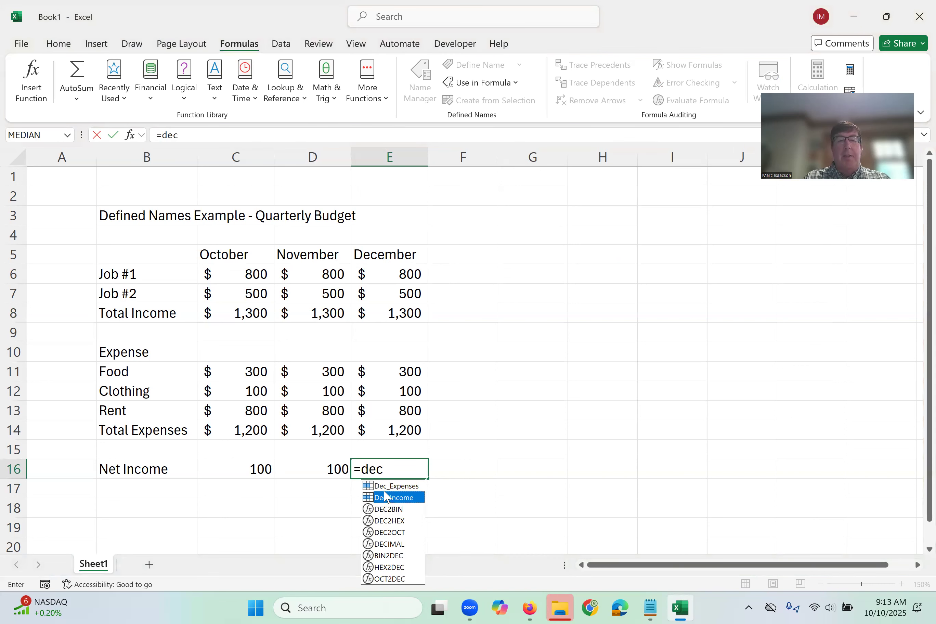
{"action": "double_click", "coordinate": [386, 496]}
{"action": "type", "text": "-dec"}
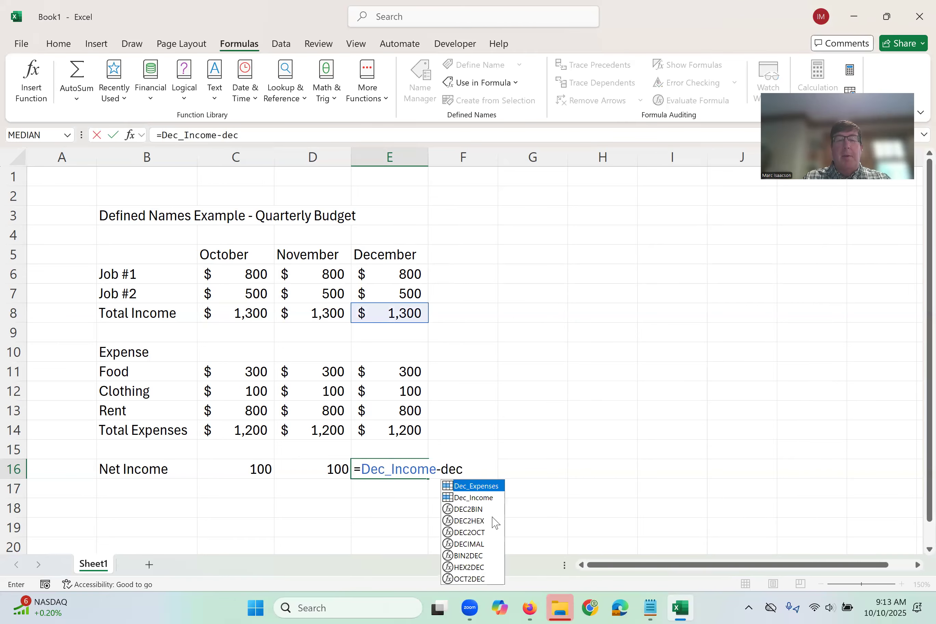
{"action": "double_click", "coordinate": [474, 489]}
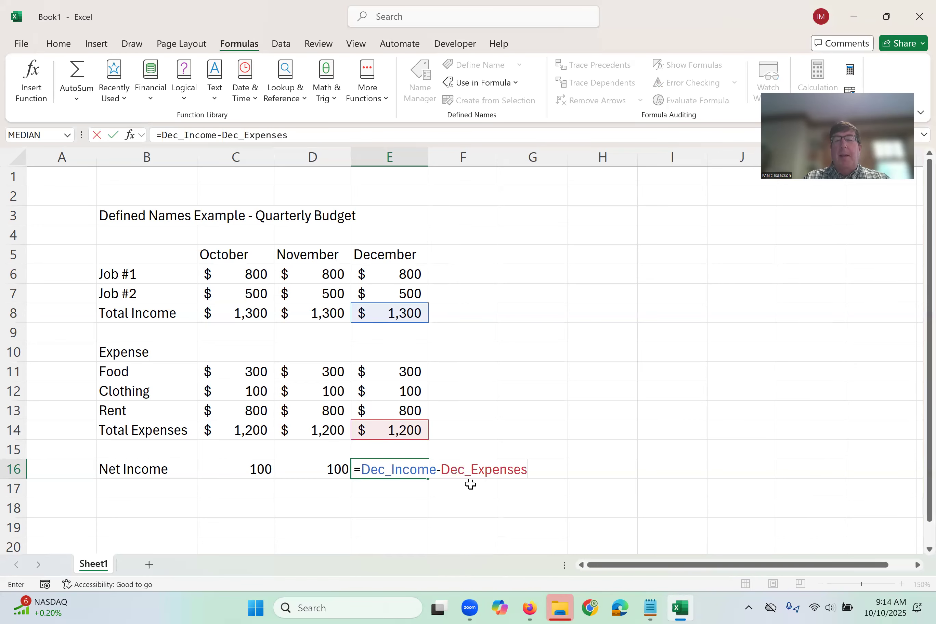
{"action": "key", "text": "Return"}
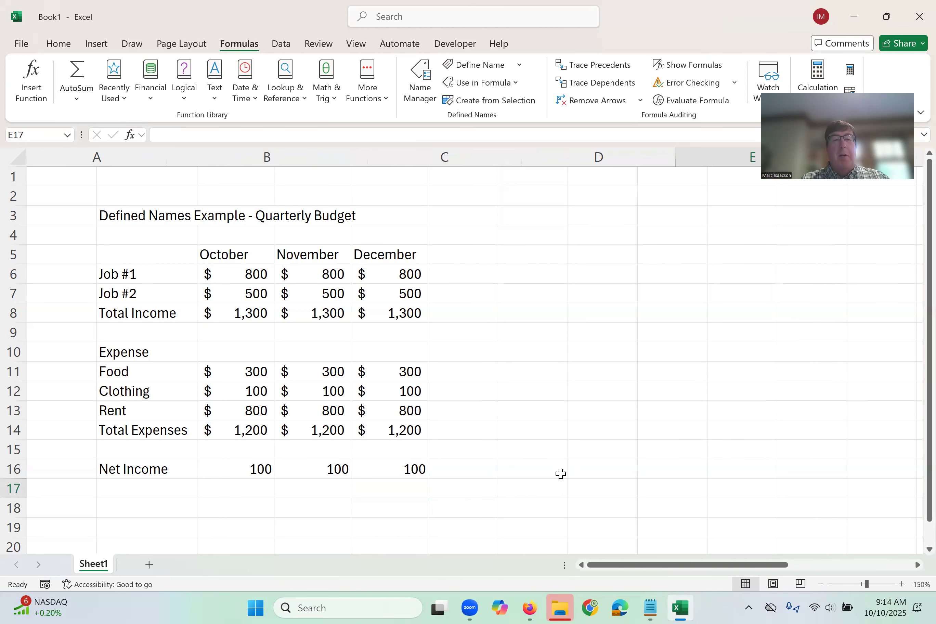
Display the sheet's formulas instead of results and widen columns C and D to fit the net income formulas.
{"action": "key", "text": "ctrl+grave"}
{"action": "left_click_drag", "start_coordinate": [522, 157], "coordinate": [554, 158]}
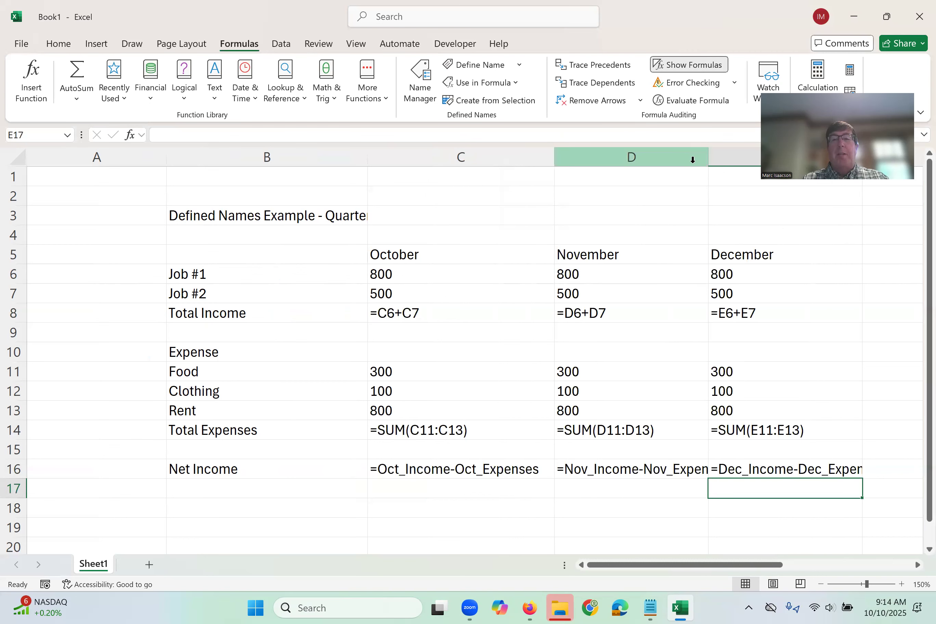
{"action": "left_click_drag", "start_coordinate": [709, 157], "coordinate": [733, 157]}
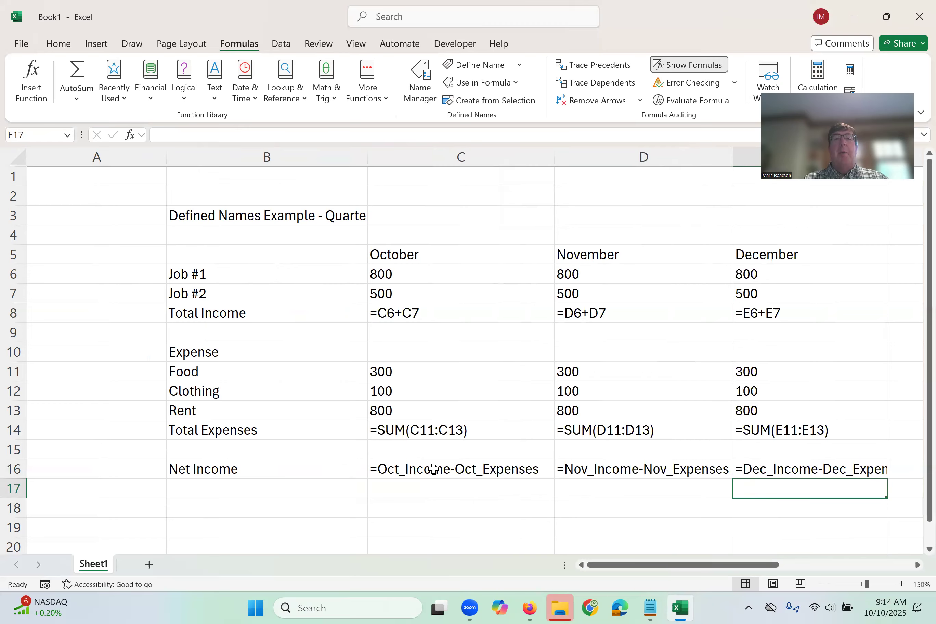
Review the defined names and their cell references in the Name Manager, and switch the sheet back to displaying values.
{"action": "left_click", "coordinate": [417, 85]}
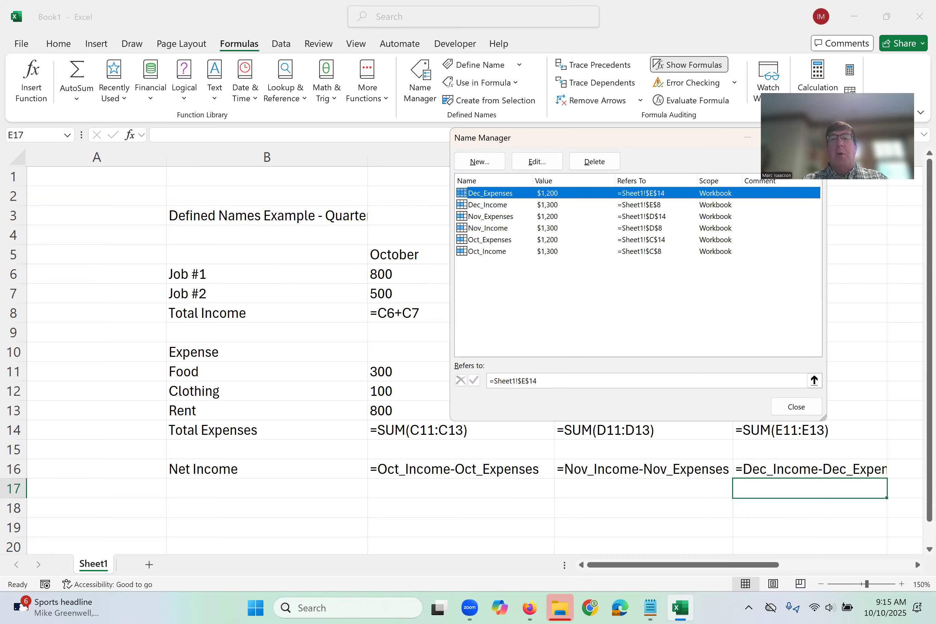
{"action": "key", "text": "Escape"}
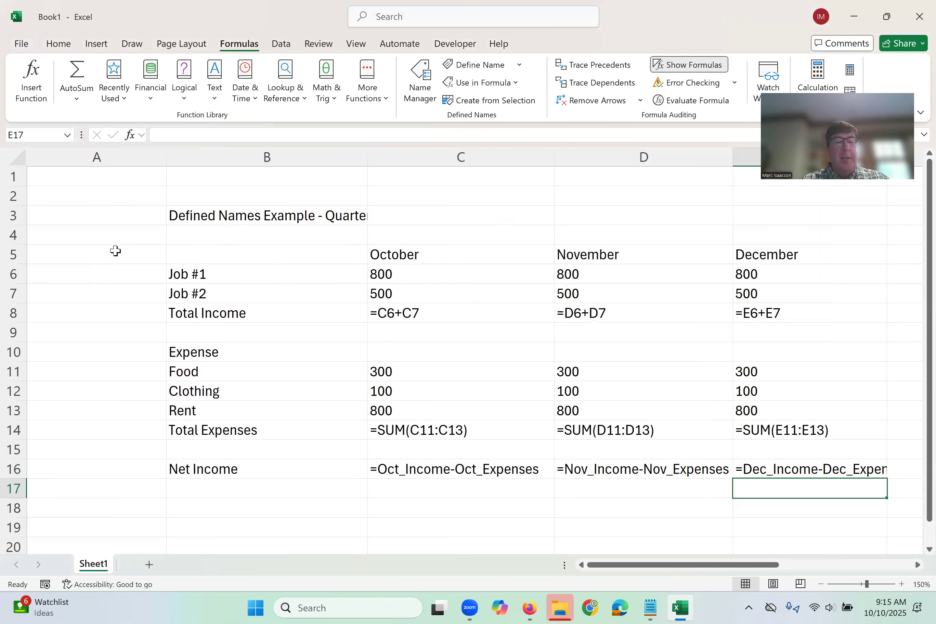
{"action": "key", "text": "ctrl+grave"}
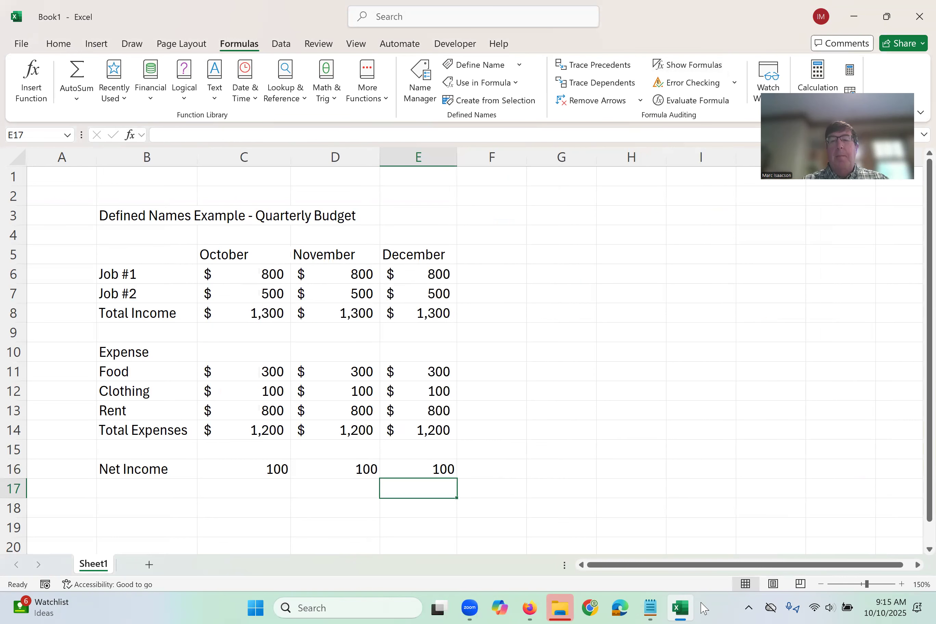
{"action": "left_click", "coordinate": [812, 276]}
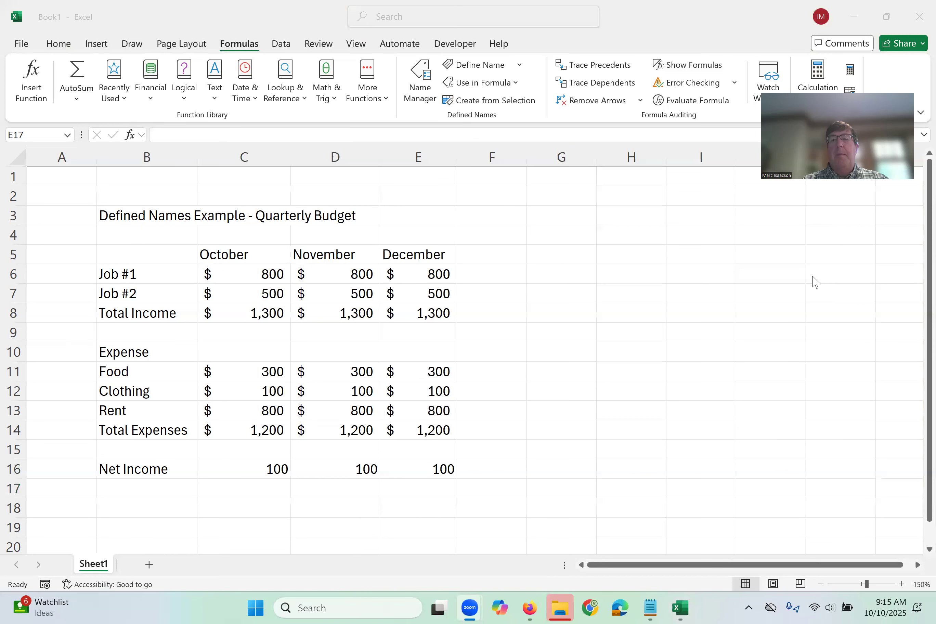